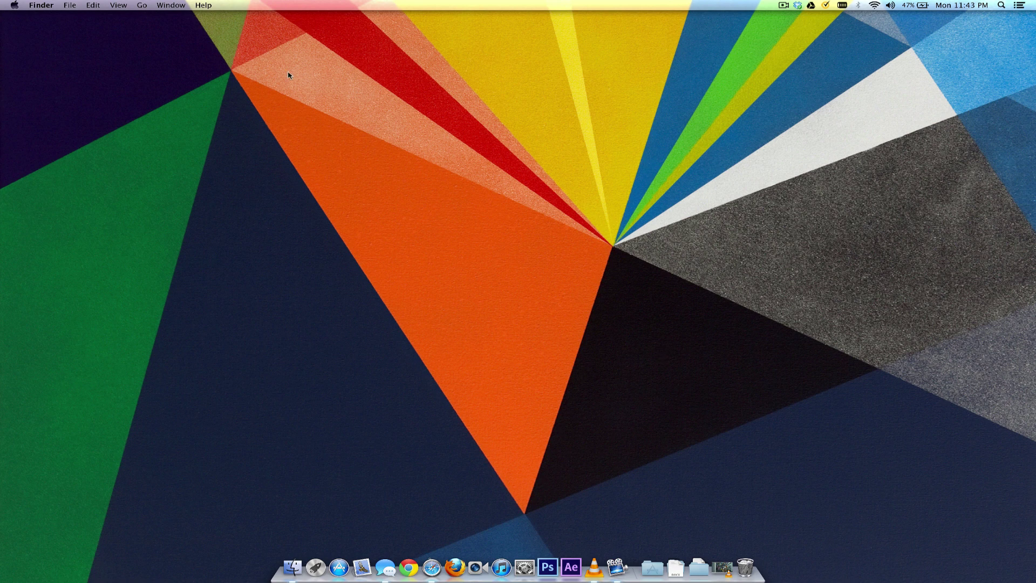
View the About This Mac details and close that window.
left_click(14, 5)
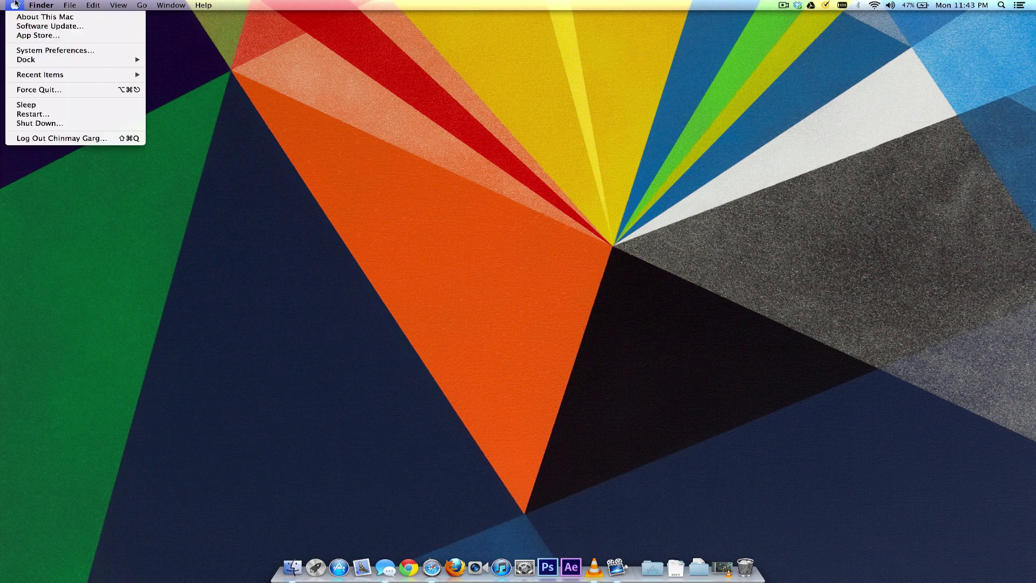
left_click(38, 17)
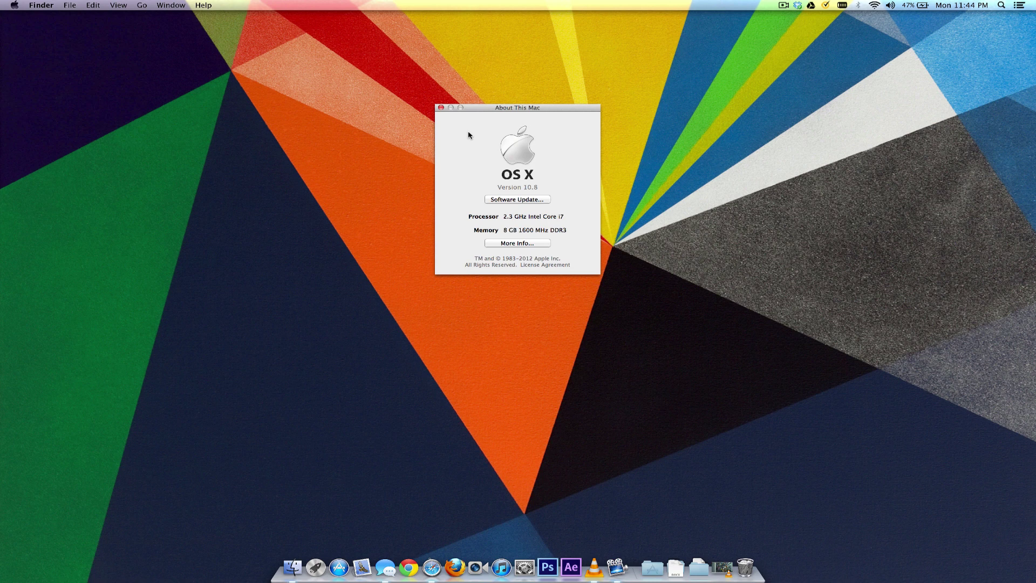
key("super+w")
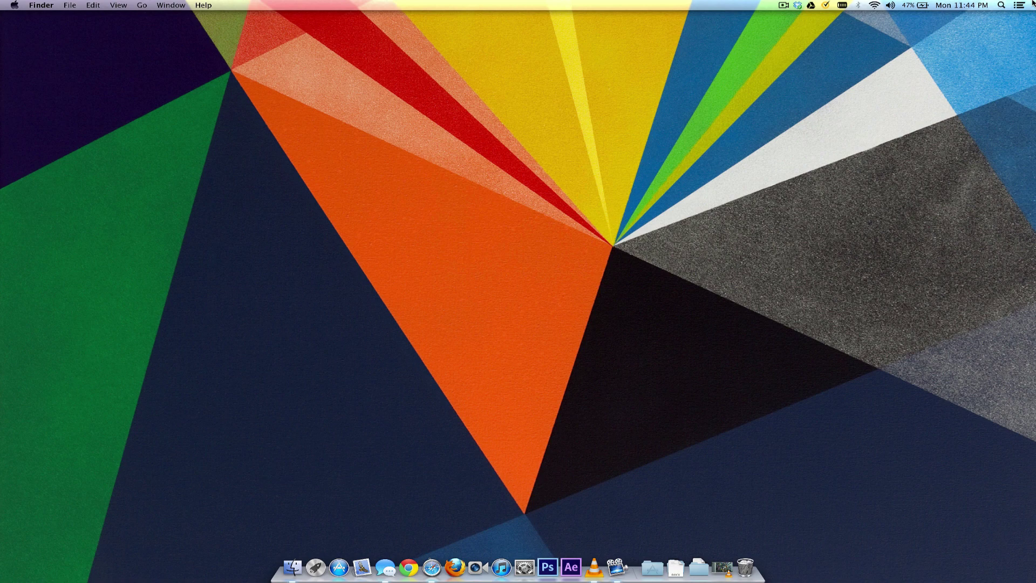
Open Notification Center and start a new, empty tweet.
left_click(1019, 5)
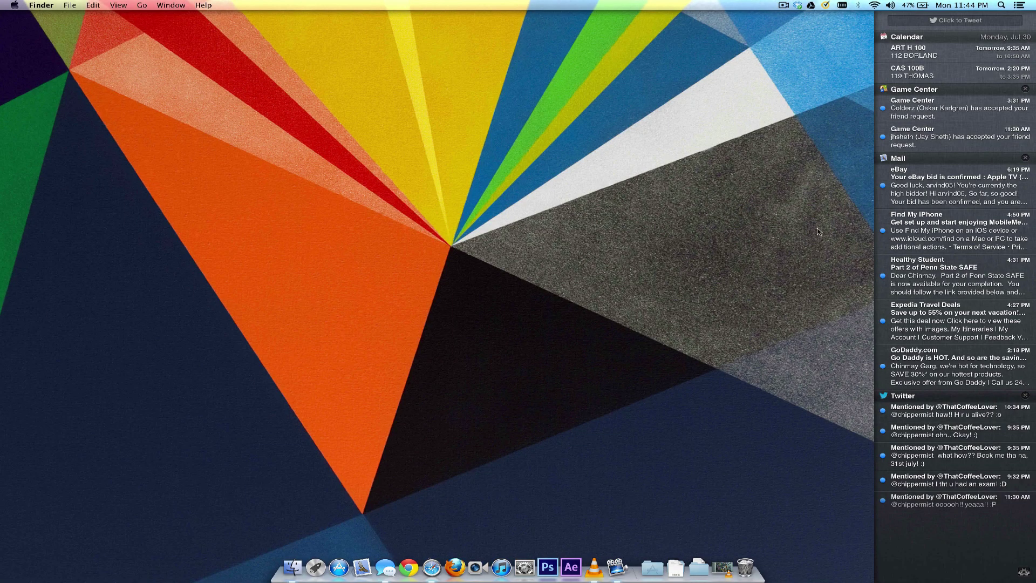
left_click(949, 25)
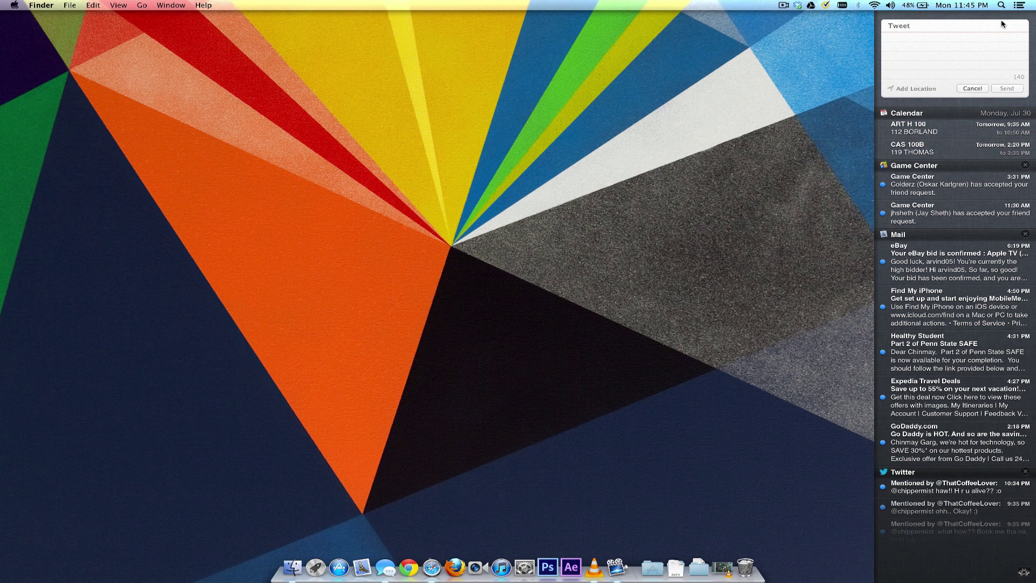
Dictate the tweet 'Typing this from OS X Mountain lion' and send it.
key("fn")
key("fn")
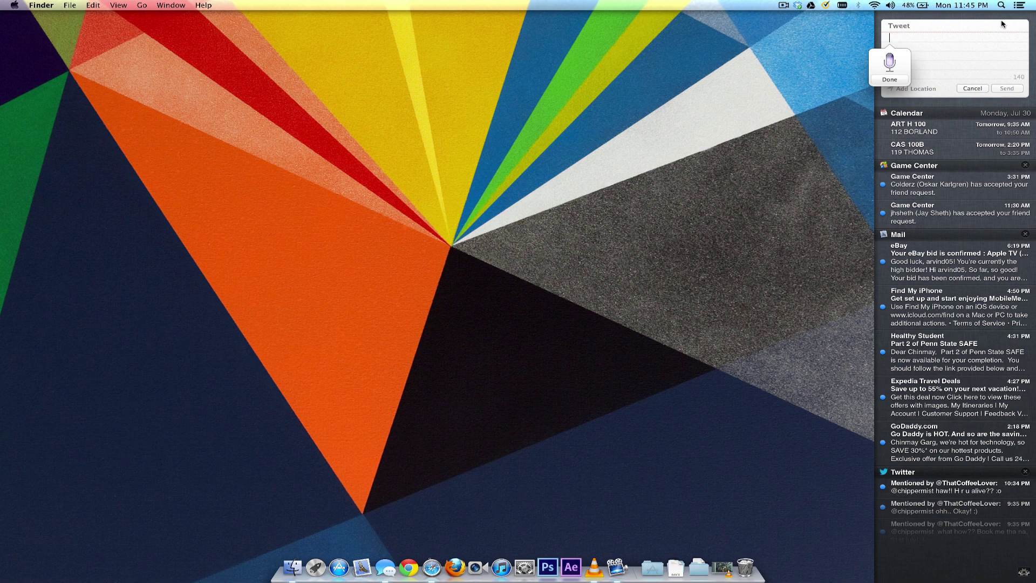
key("fn")
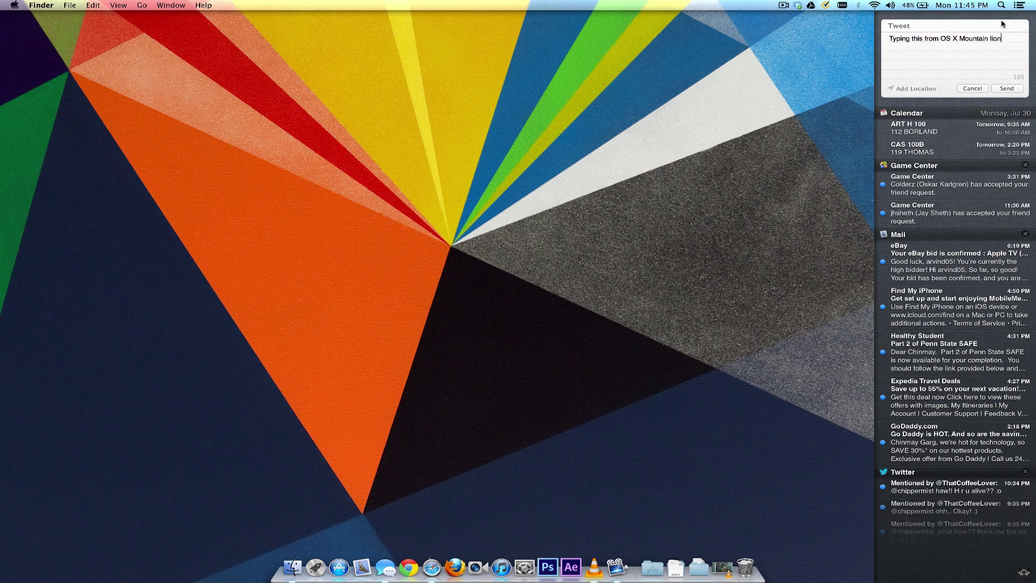
left_click(1010, 86)
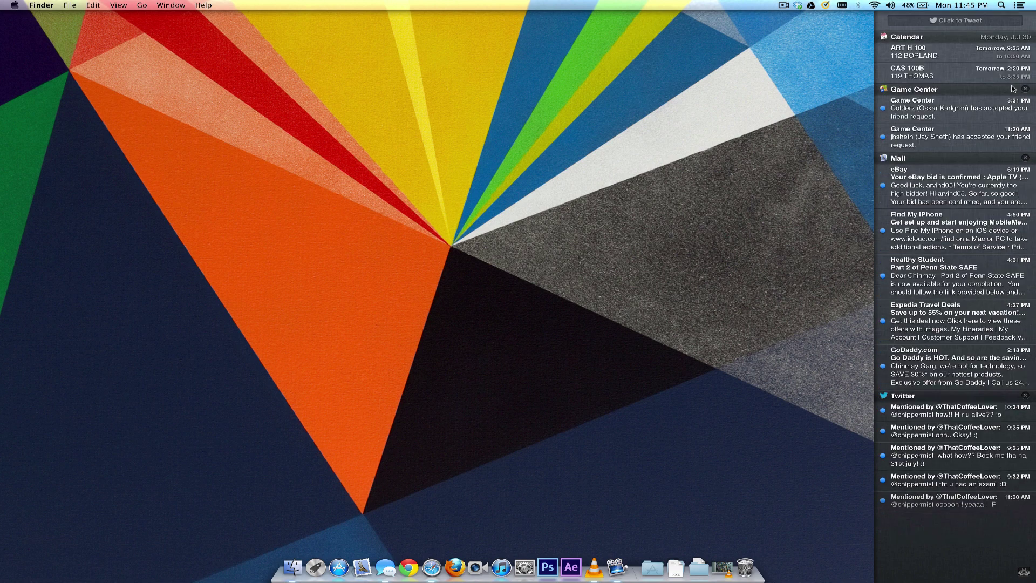
scroll(1012, 88, "right", 5)
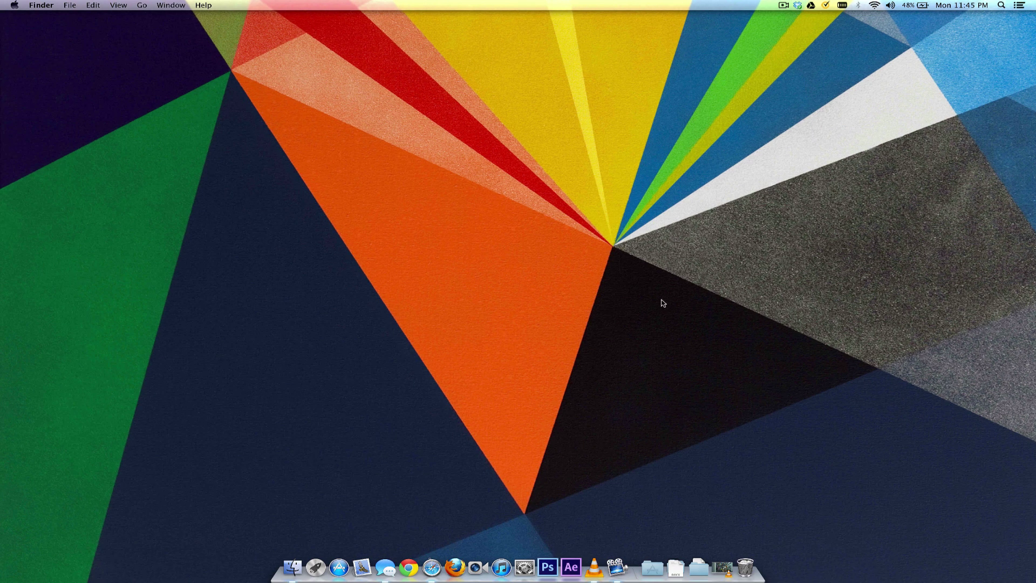
key("F4")
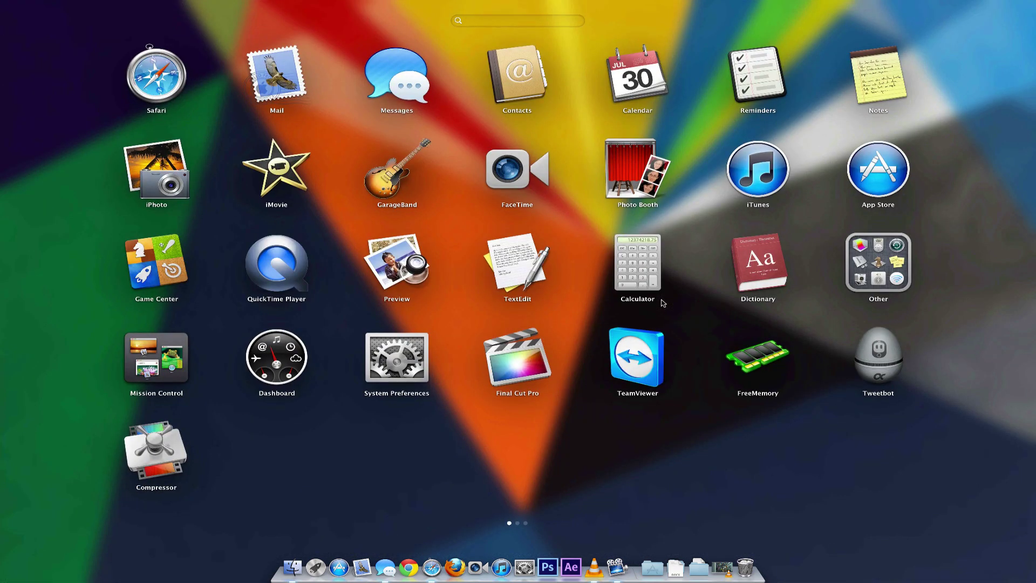
left_click(576, 21)
type("final")
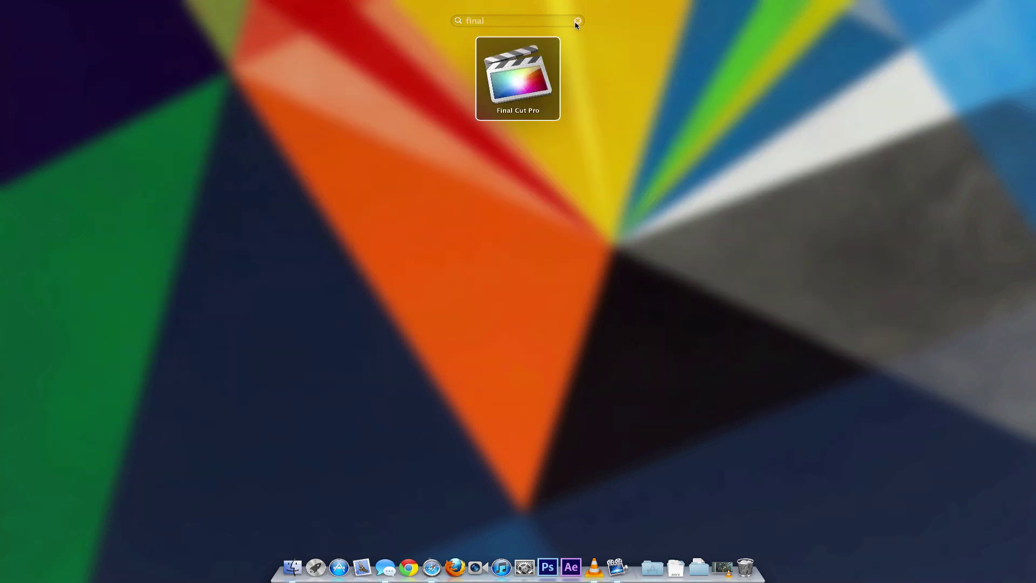
key("BackSpace")
key("BackSpace")
key("BackSpace")
key("BackSpace")
key("BackSpace")
type("af")
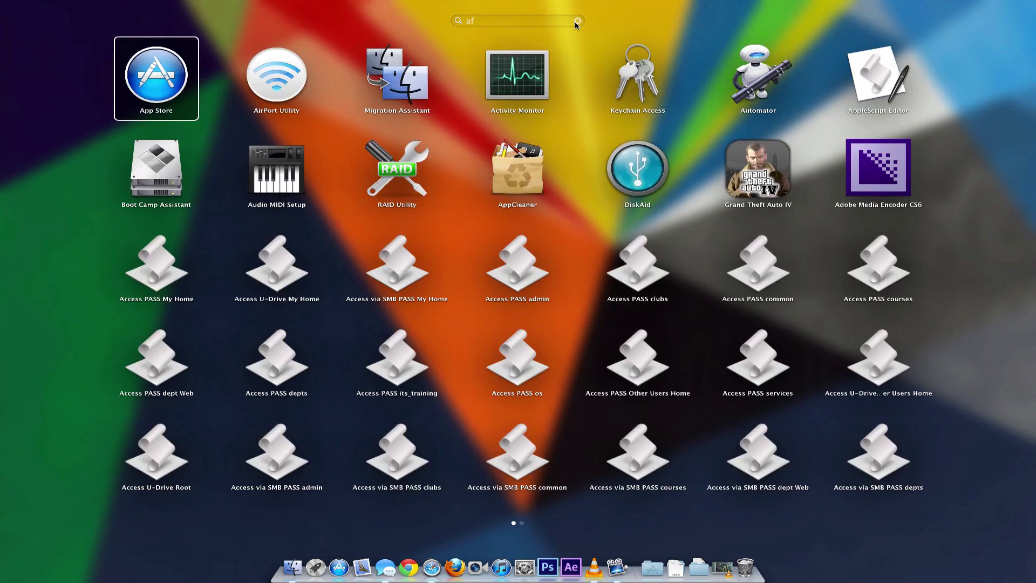
type("ter")
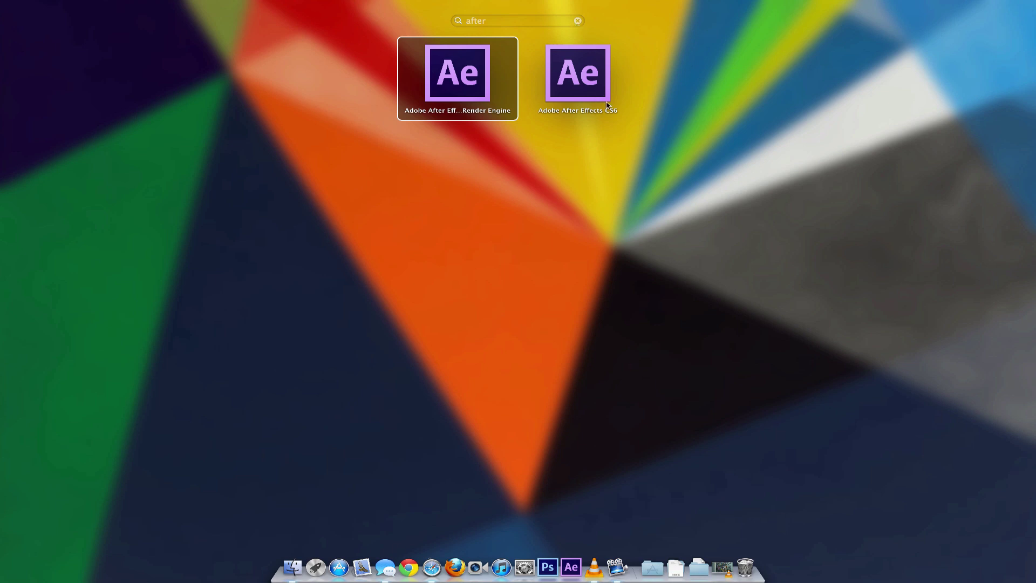
key("BackSpace")
key("BackSpace")
key("BackSpace")
key("BackSpace")
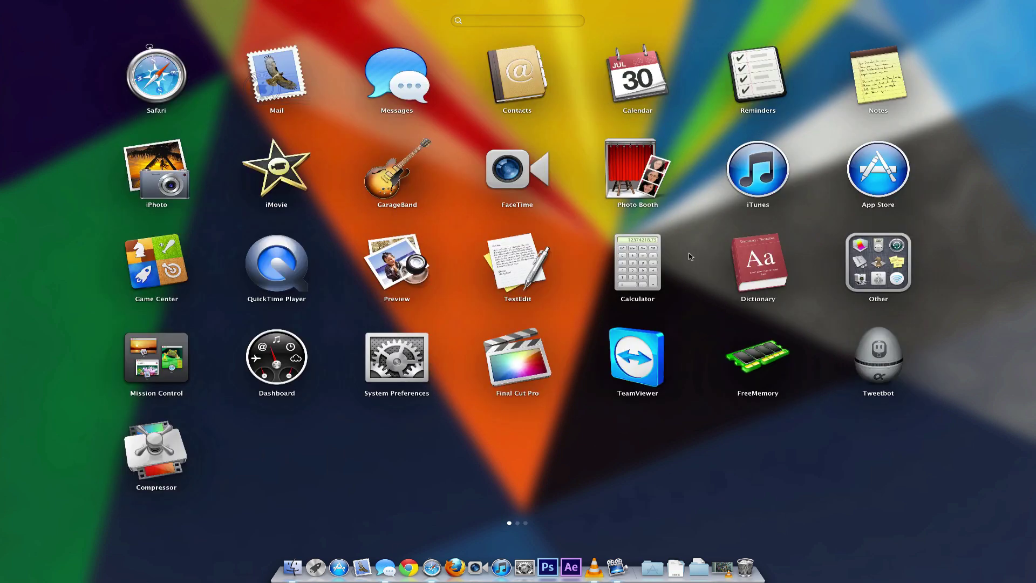
left_click(690, 257)
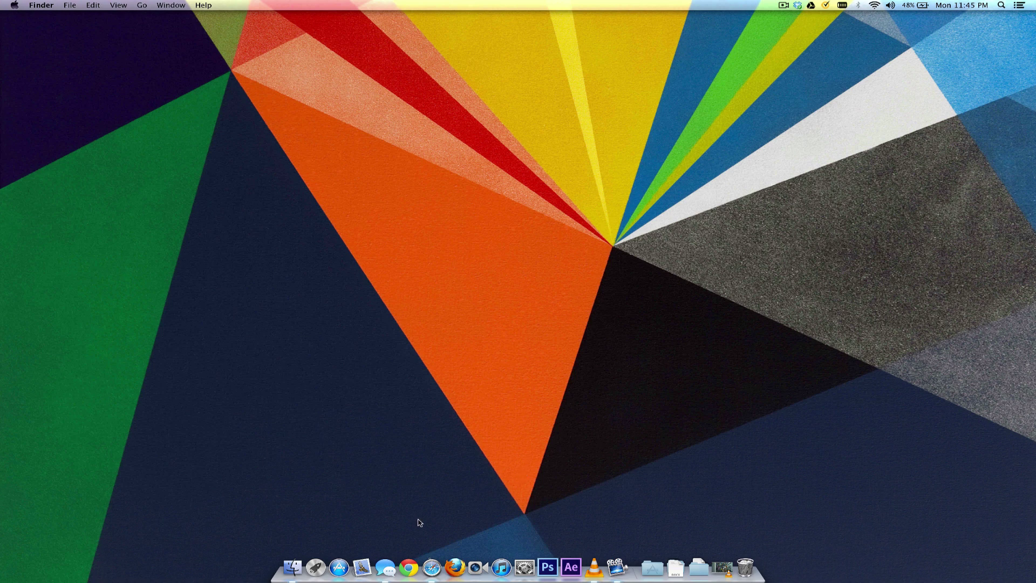
left_click(387, 568)
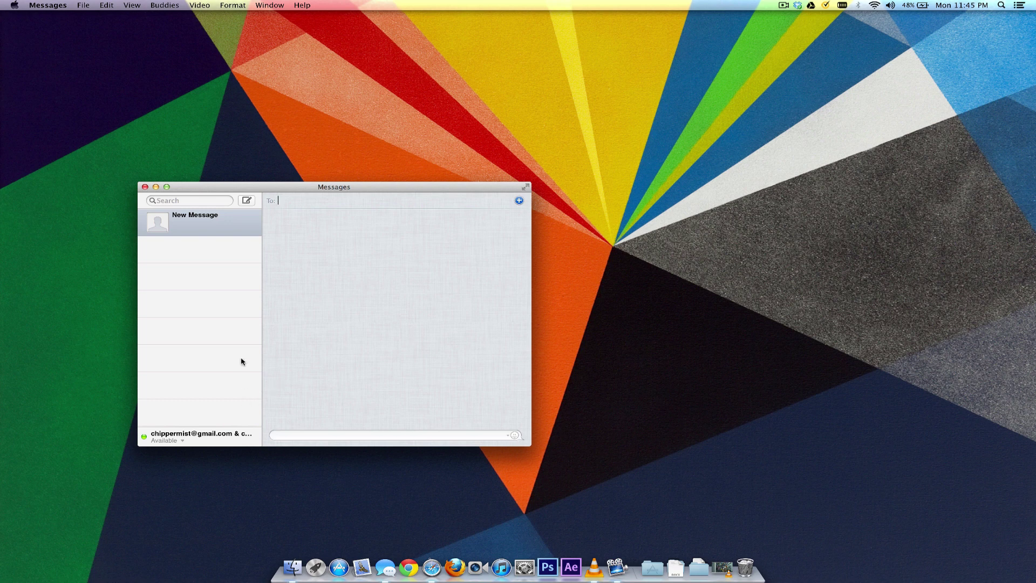
left_click(145, 187)
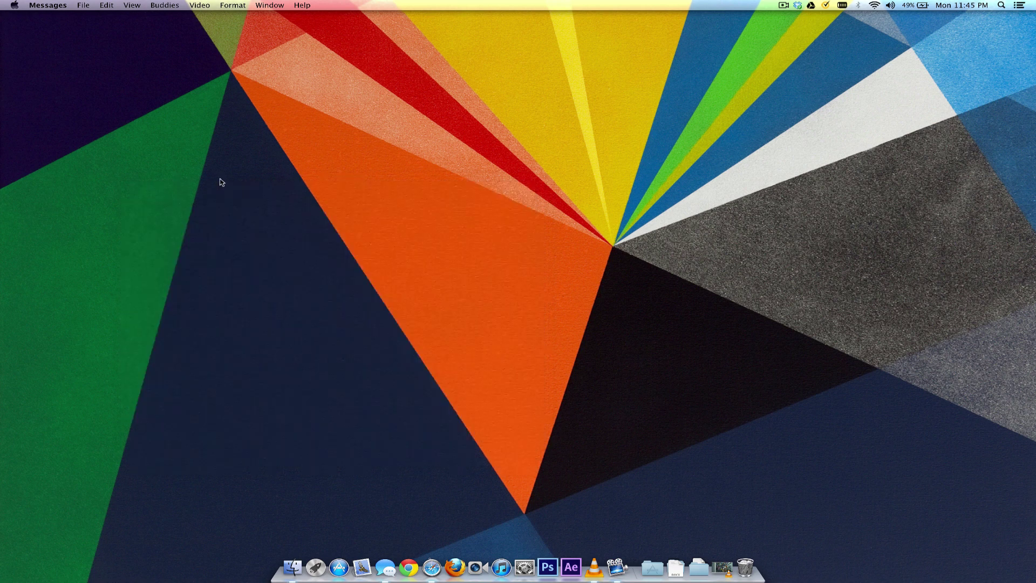
Open Safari's Apple Start page and message its link to the suggested contact.
left_click(435, 568)
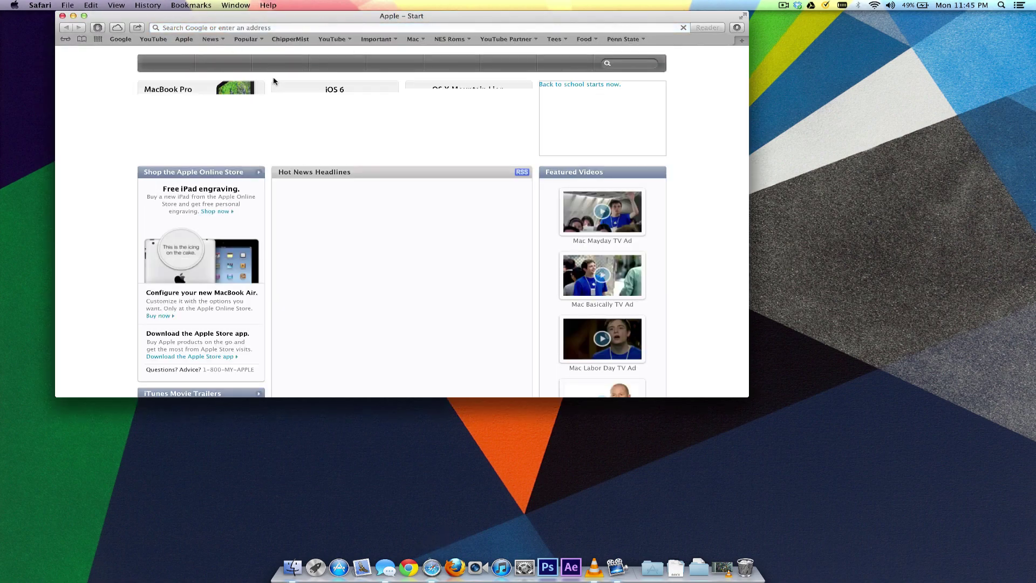
left_click_drag(254, 18, 386, 61)
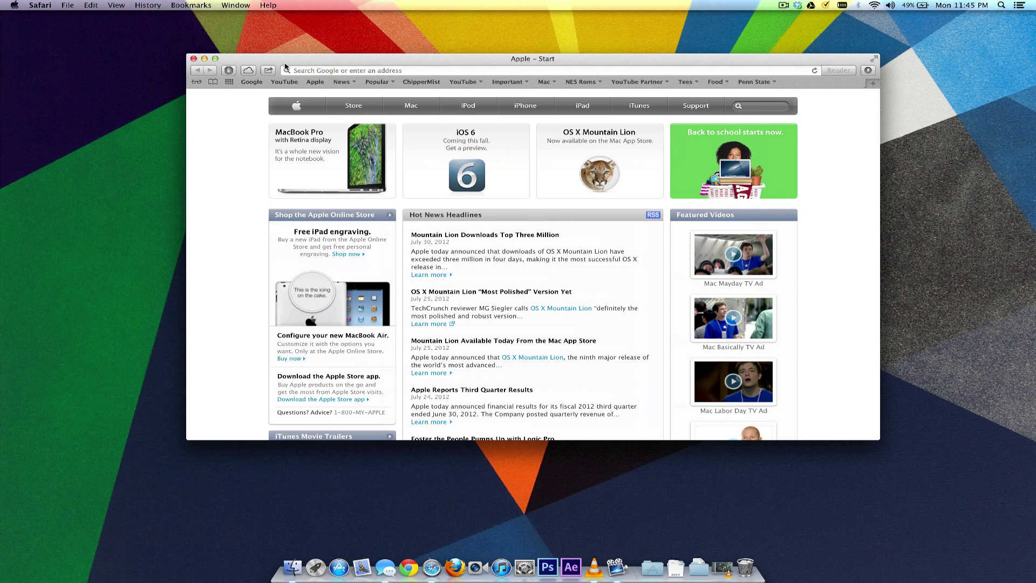
left_click(268, 71)
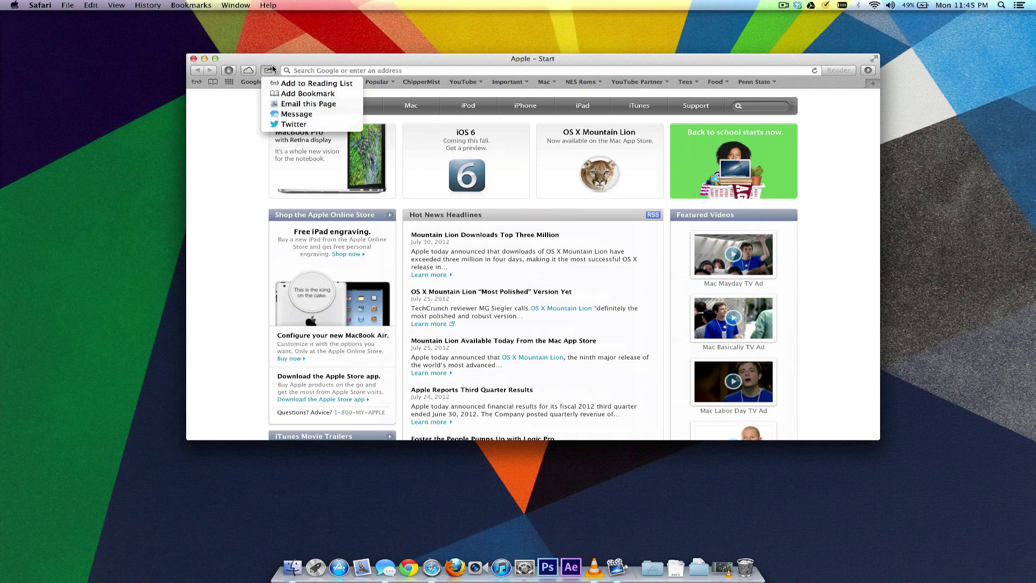
left_click(296, 114)
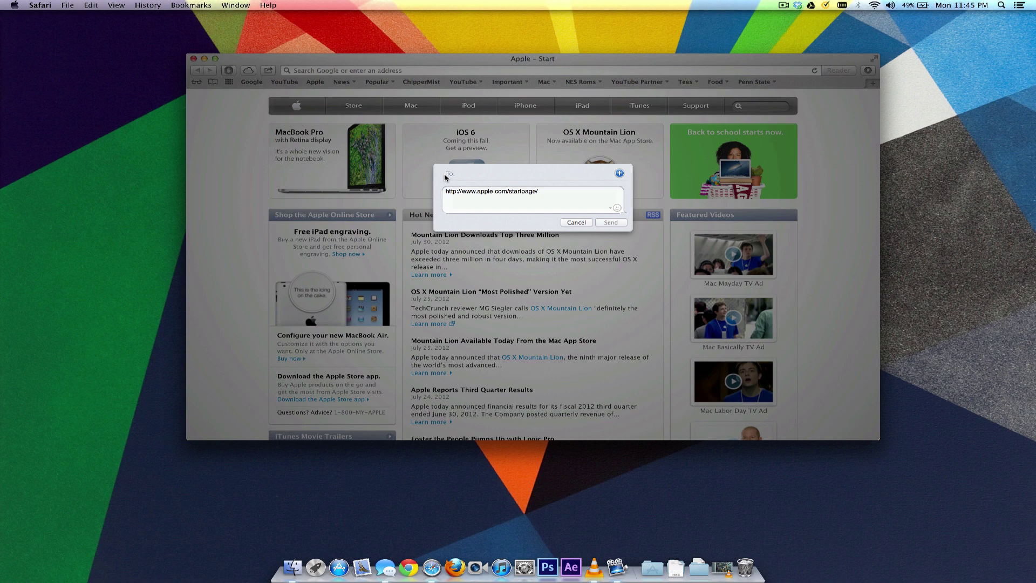
type("chinmay")
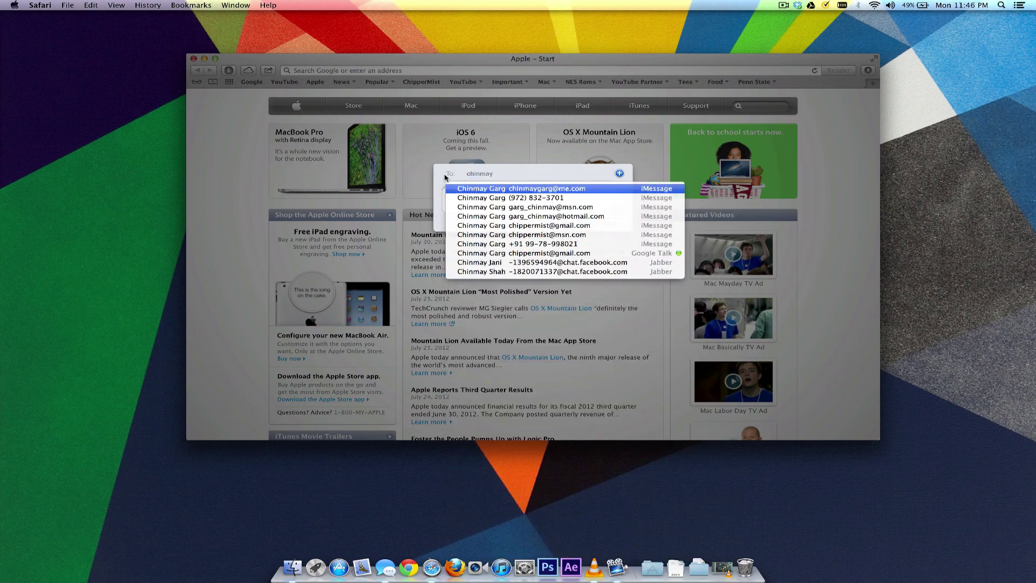
key("Return")
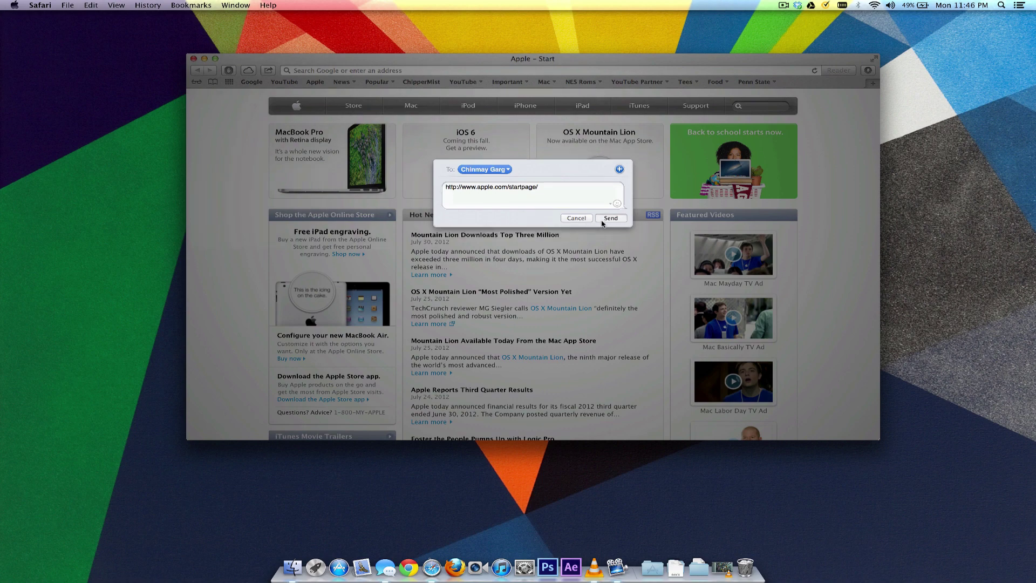
left_click(602, 224)
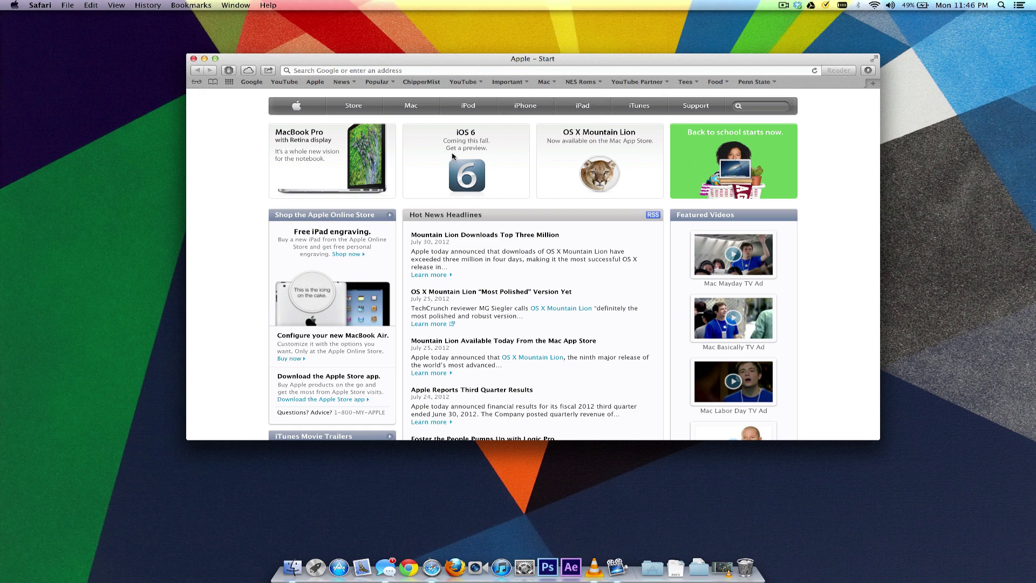
Open chippermist.com and a Google search for 'chinmay garg' in new tabs, then go full screen.
key("super+t")
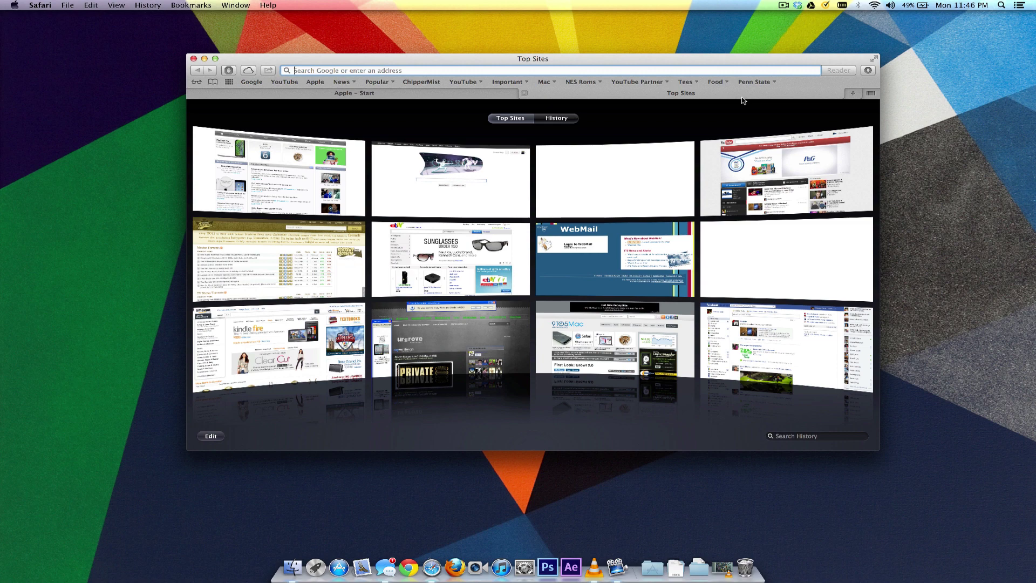
type("chippermist")
key("Return")
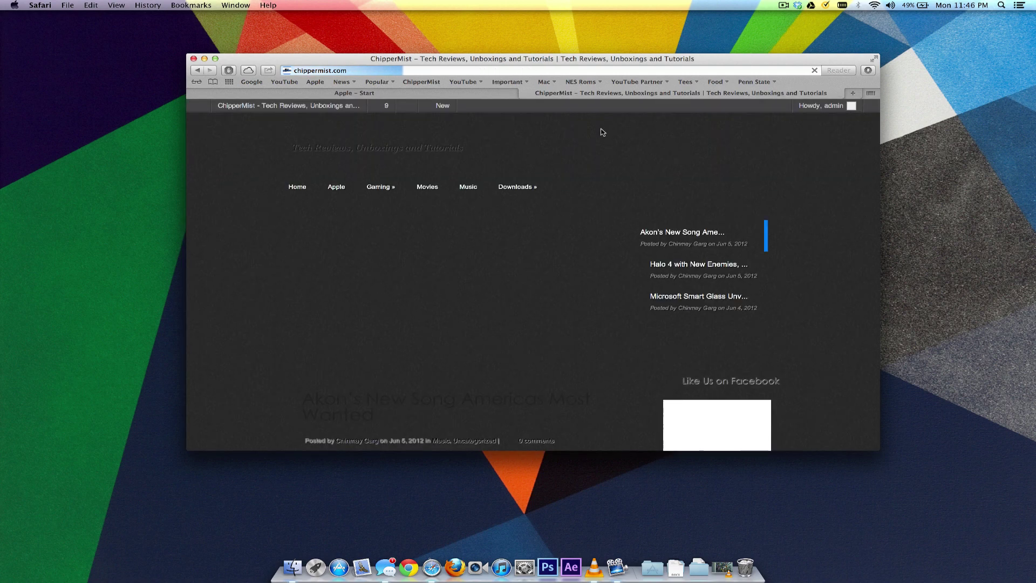
key("super+t")
type("chinmay garg")
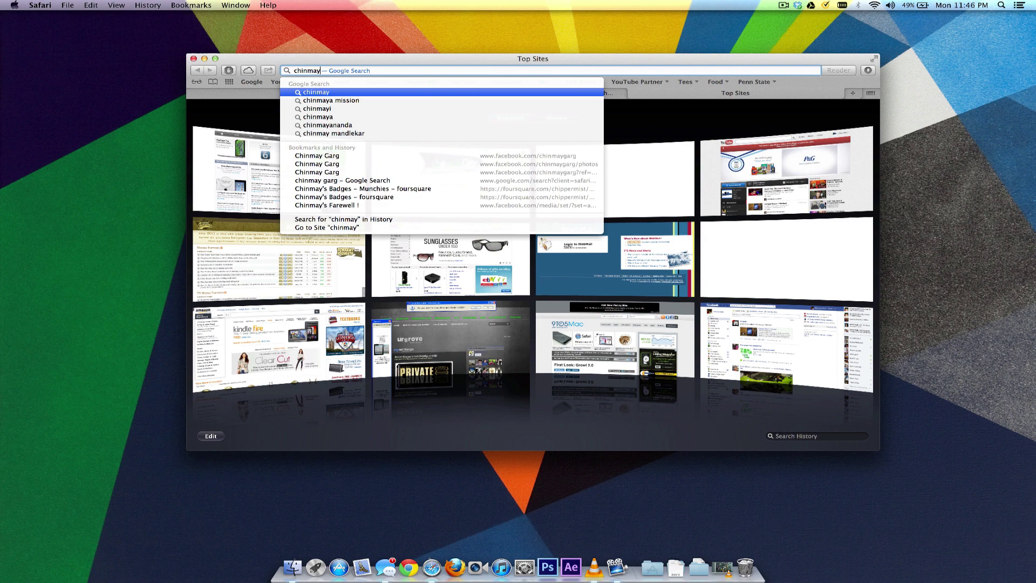
key("Return")
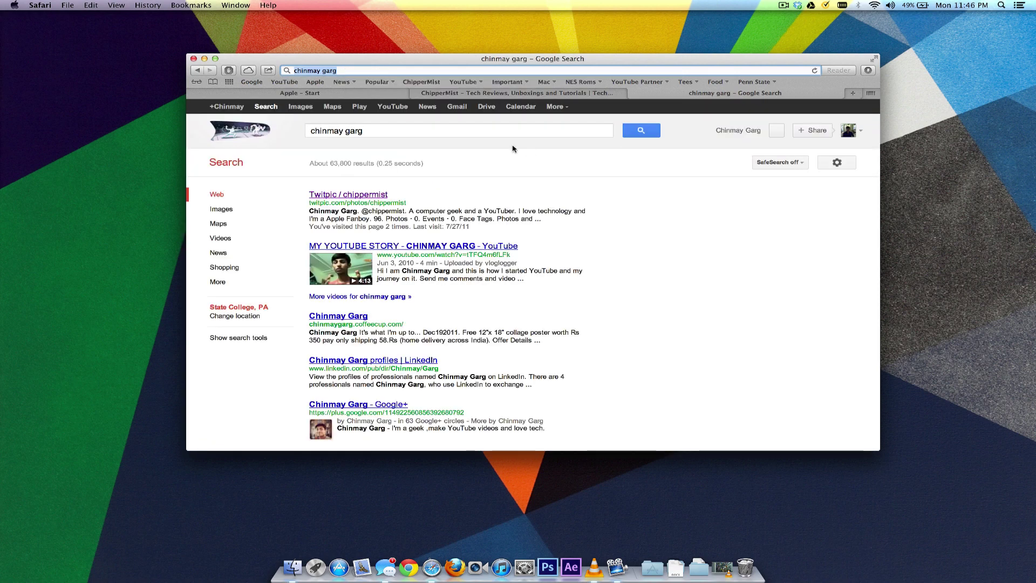
left_click(873, 61)
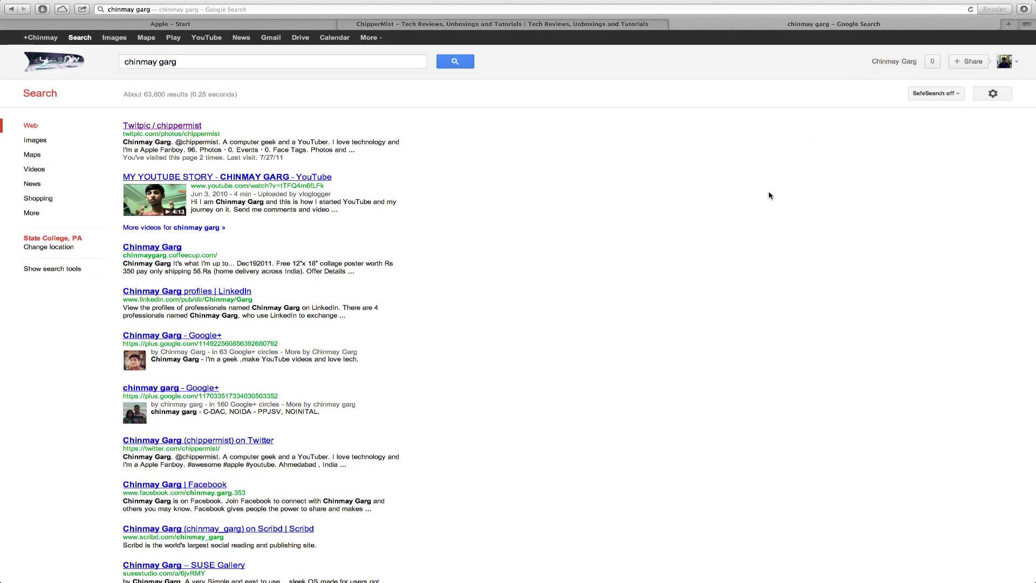
Close the Apple Start tab from Tab View and bring up the ChipperMist tab.
key("super+shift+backslash")
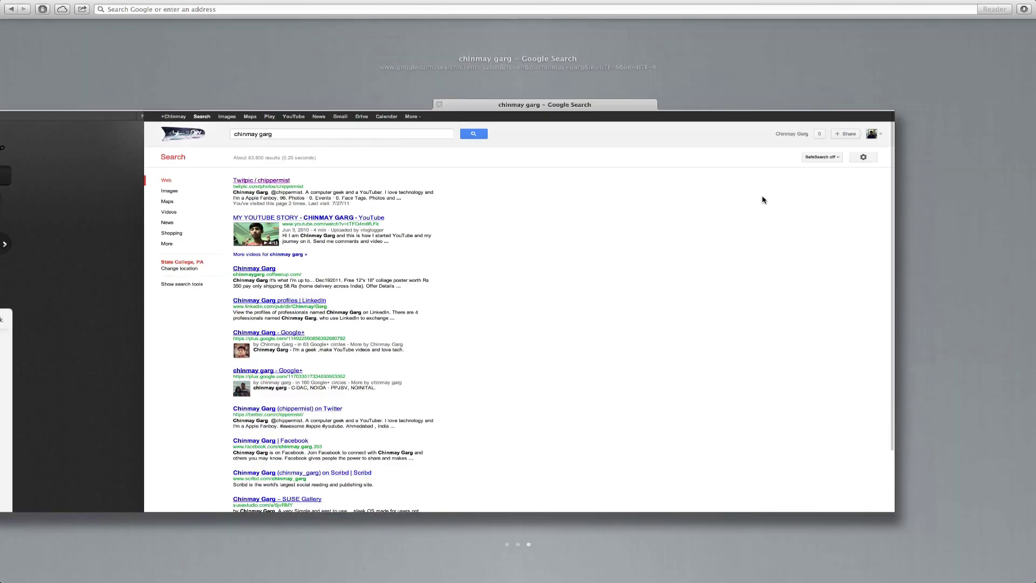
scroll(762, 199, "left", 3)
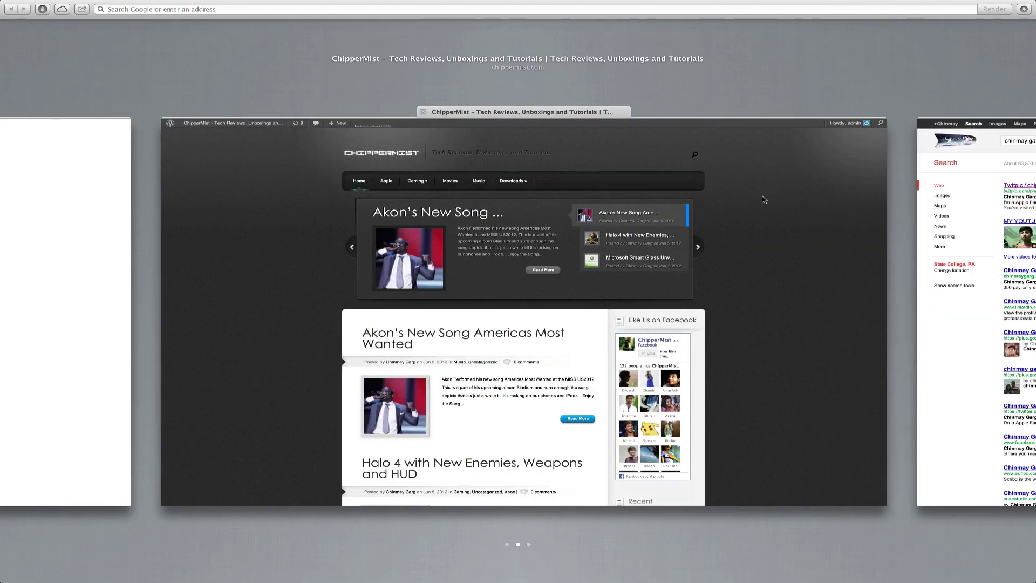
scroll(763, 199, "left", 3)
scroll(762, 200, "right", 3)
scroll(762, 199, "right", 3)
scroll(763, 199, "left", 3)
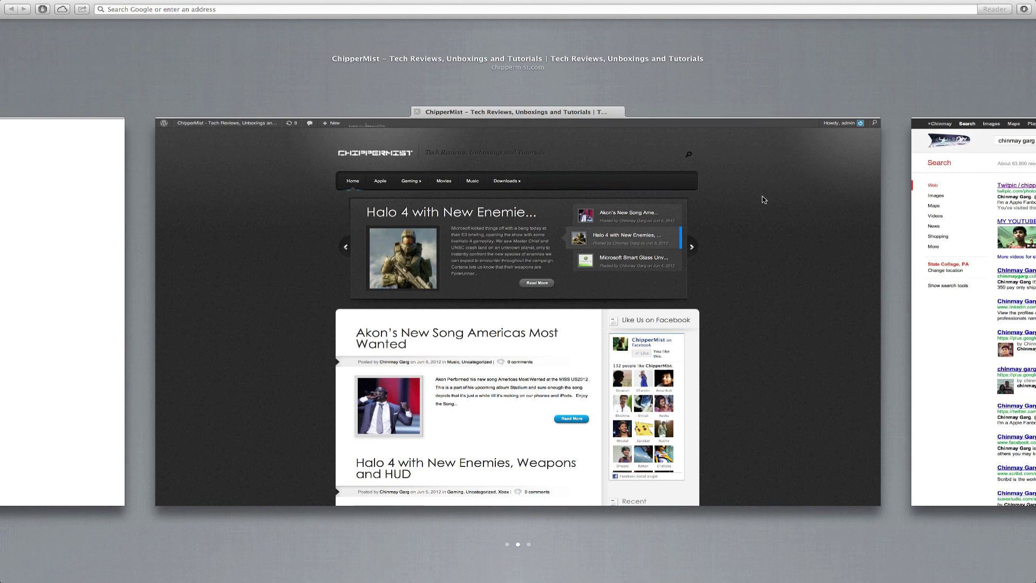
scroll(763, 199, "left", 3)
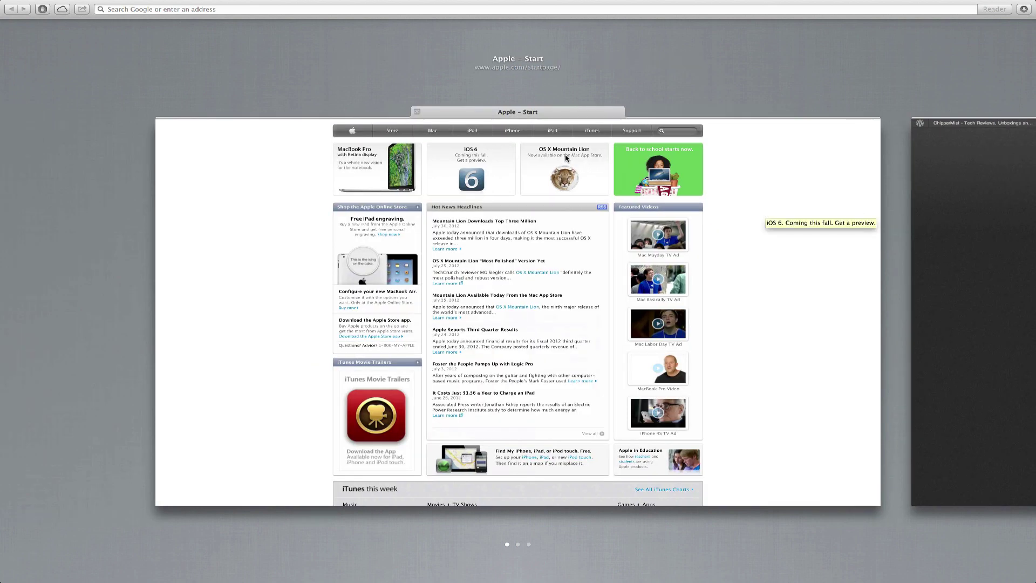
left_click(417, 112)
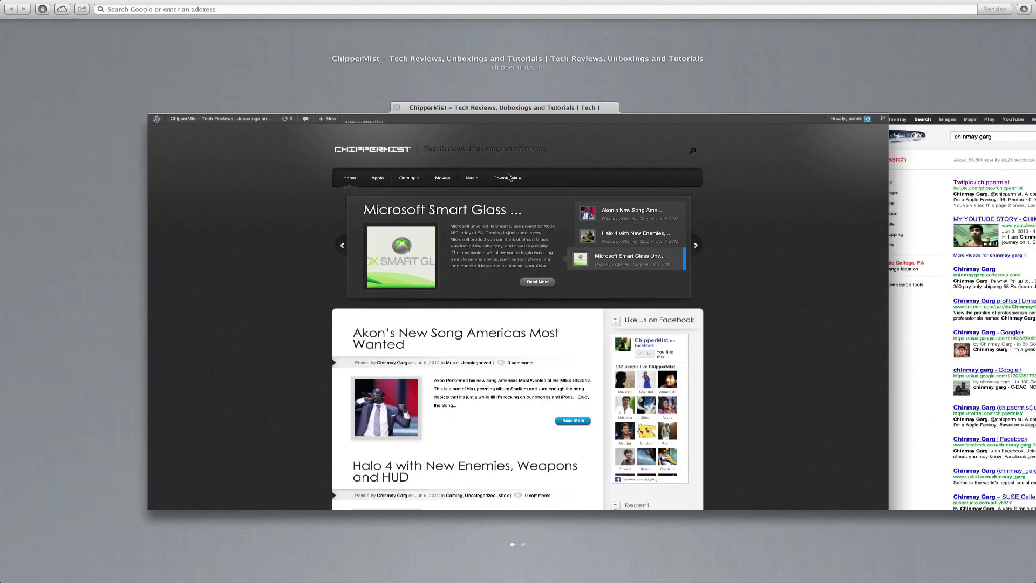
left_click(509, 176)
Return to Tab View, exit full screen and close the Safari window.
key("super+shift+backslash")
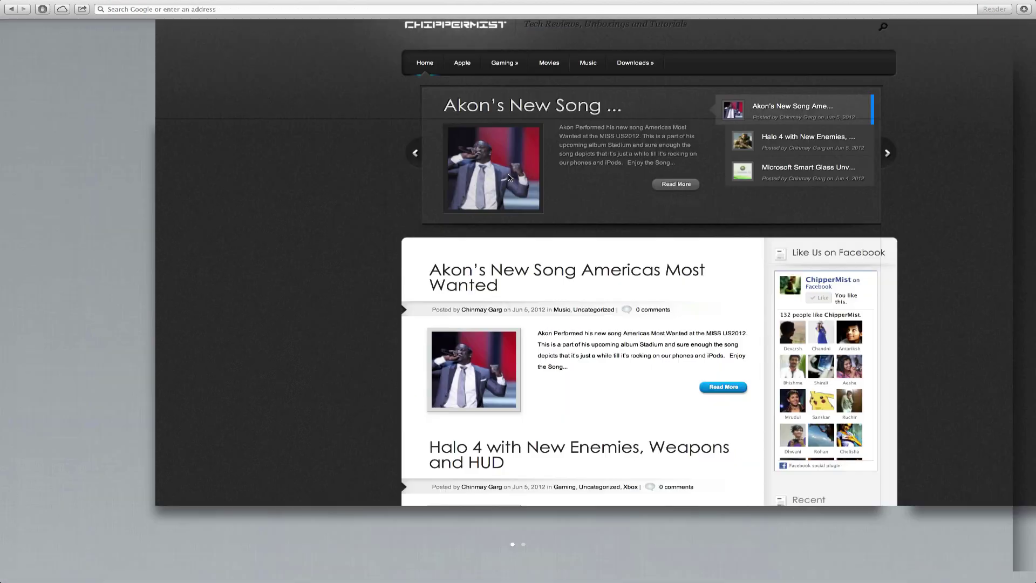
scroll(719, 177, "right", 3)
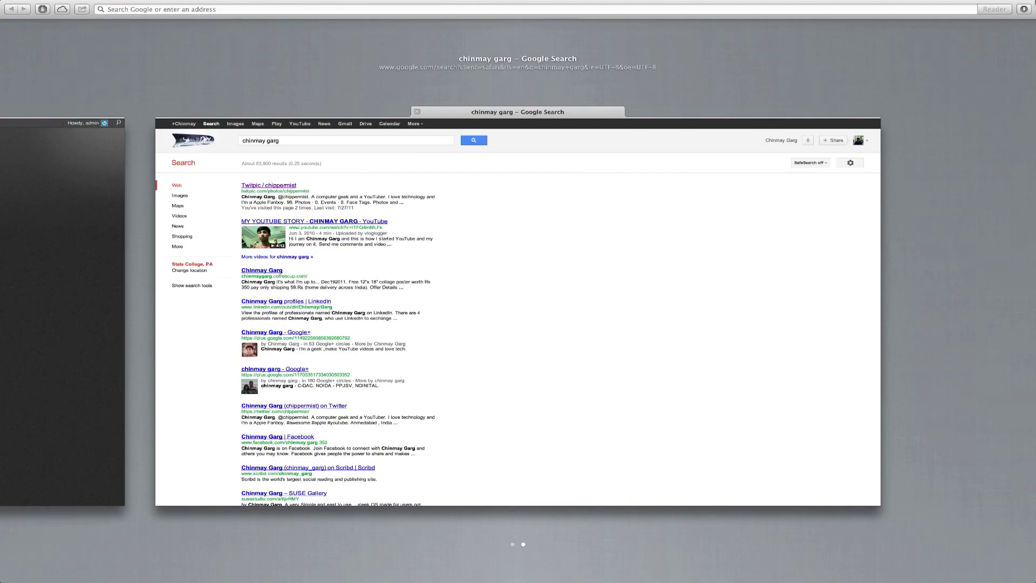
left_click(1019, 5)
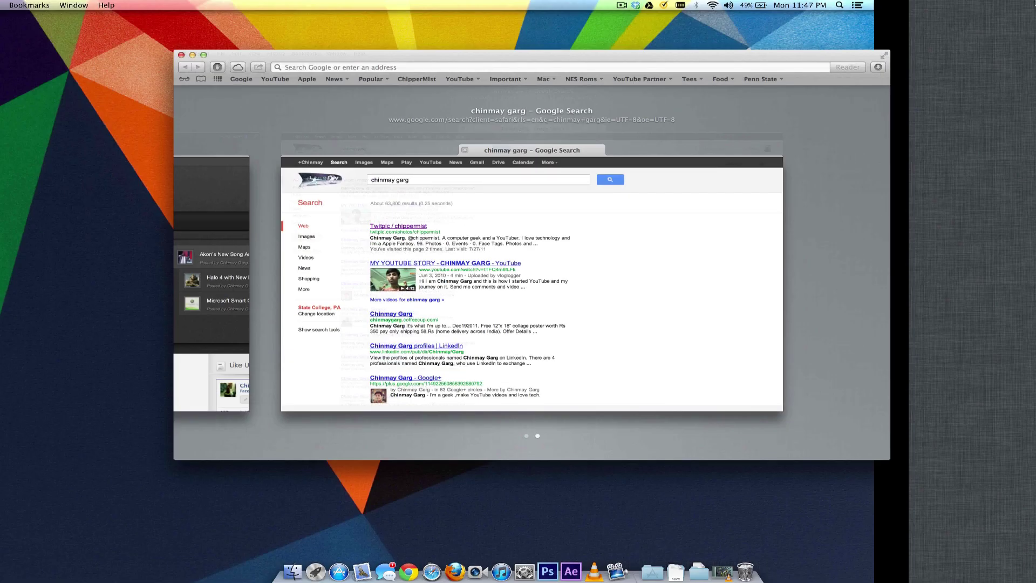
scroll(739, 75, "left", 5)
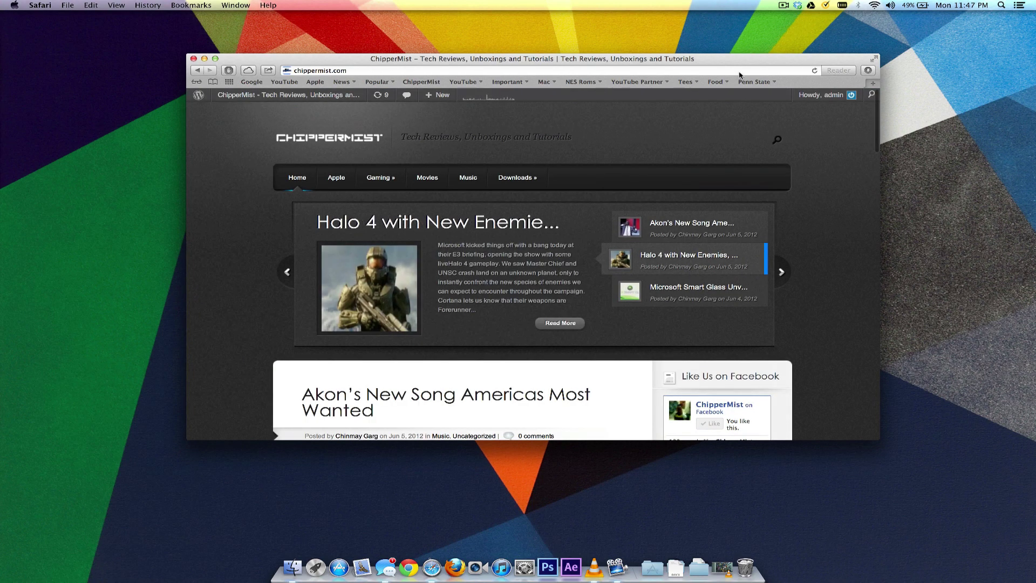
key("super+w")
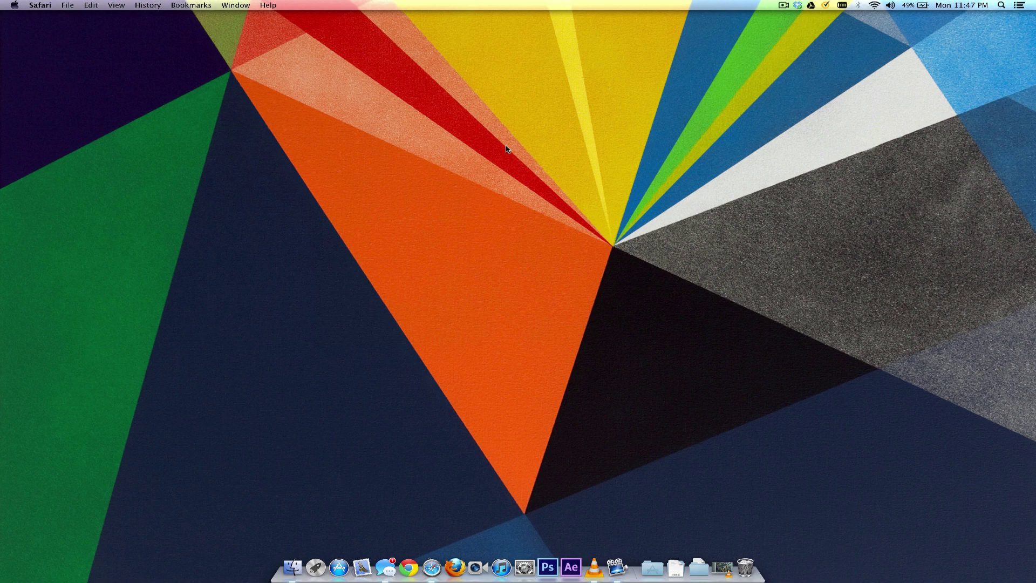
Launch Notes through a Spotlight search for 'notes'.
key("super+space")
type("note")
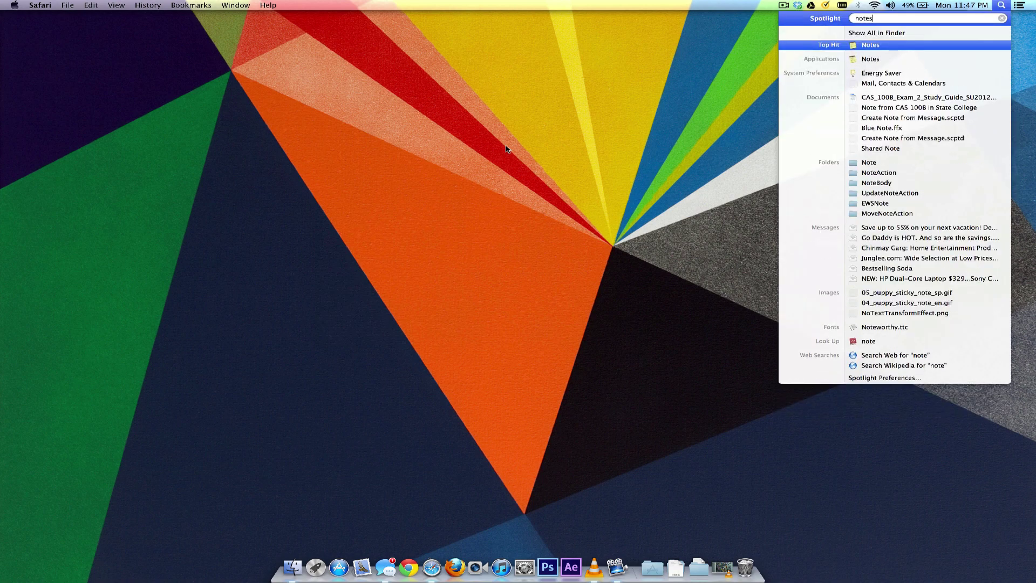
type("s")
key("Return")
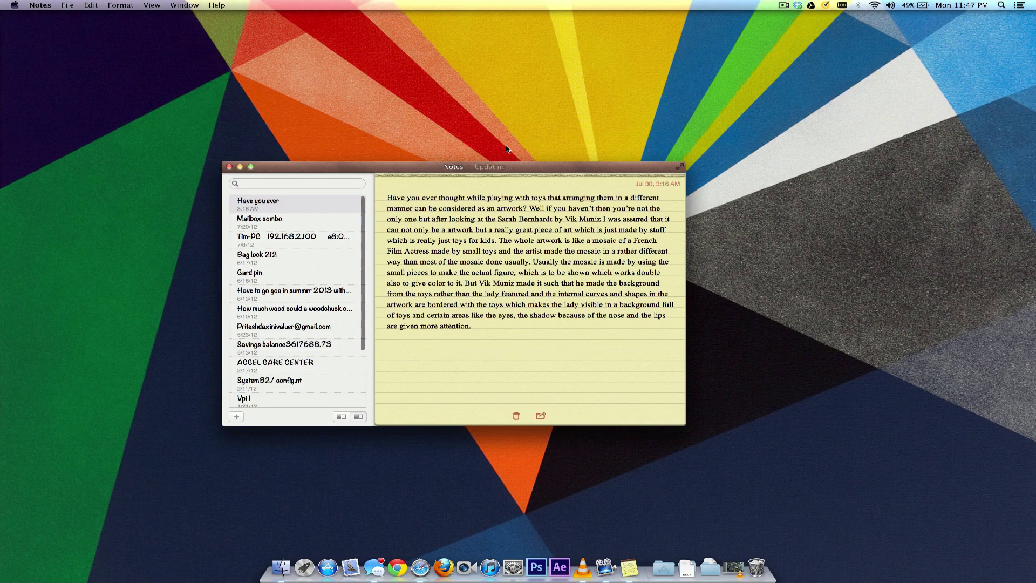
scroll(320, 213, "down", 3)
scroll(321, 213, "down", 2)
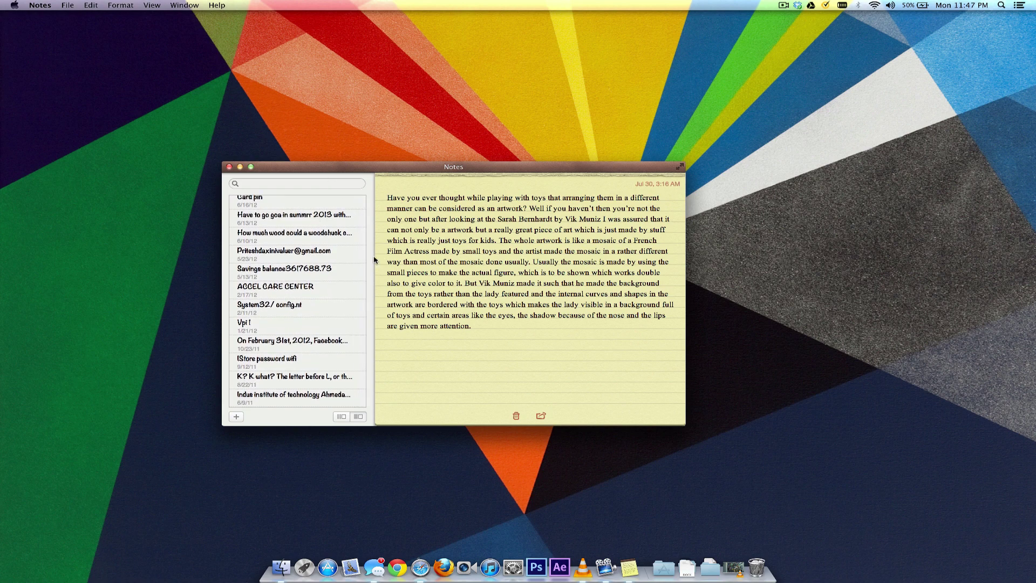
Launch Reminders via Spotlight, close Notes, tick Buy Milk as done, and quit Reminders.
key("super+space")
type("rem")
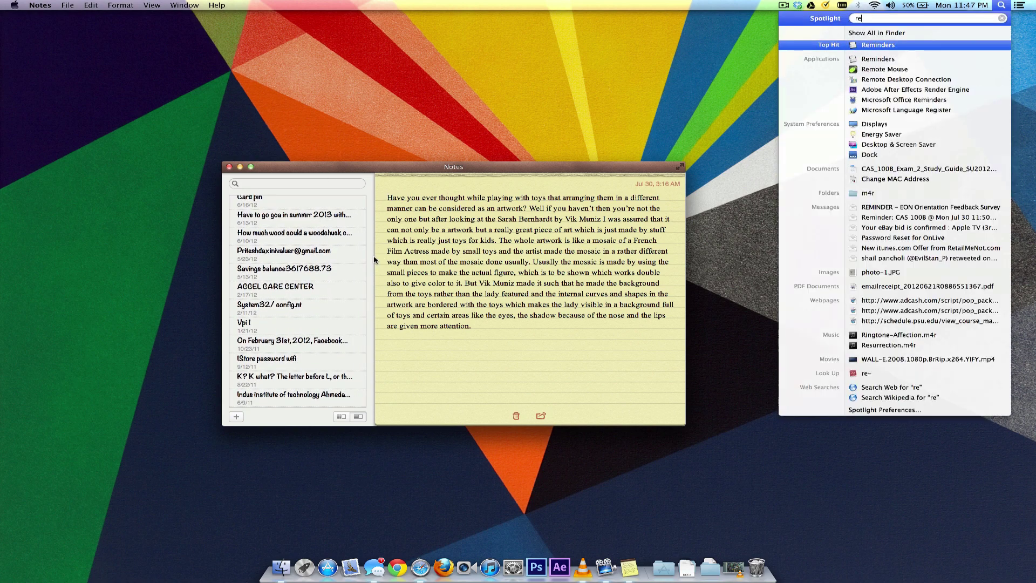
key("Return")
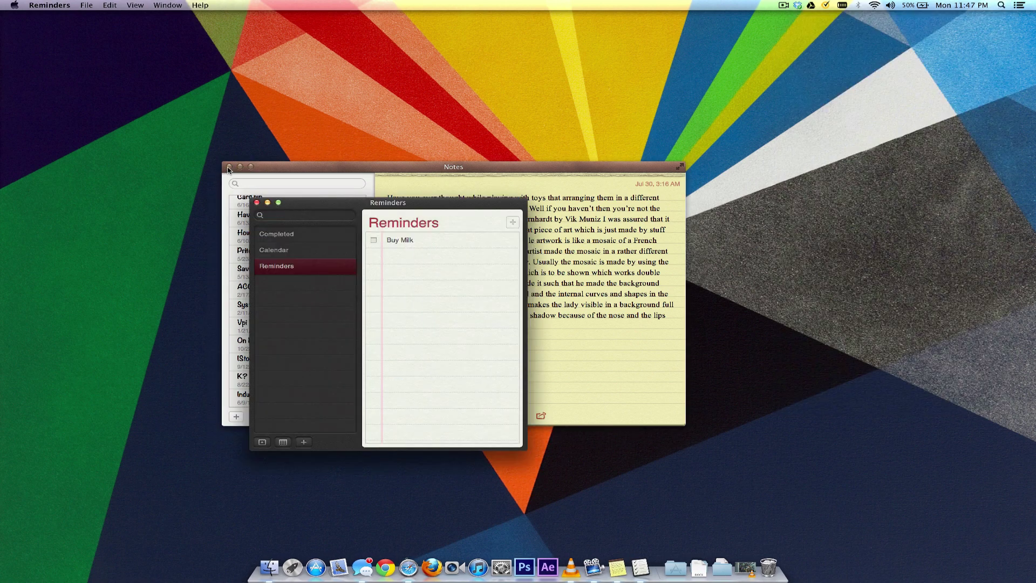
left_click(227, 167)
left_click(374, 240)
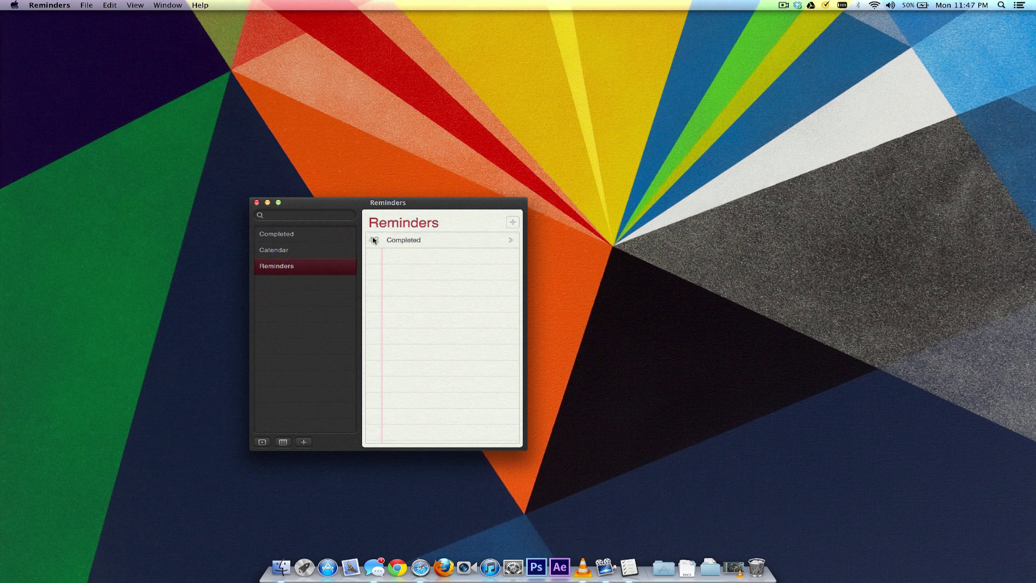
left_click(256, 203)
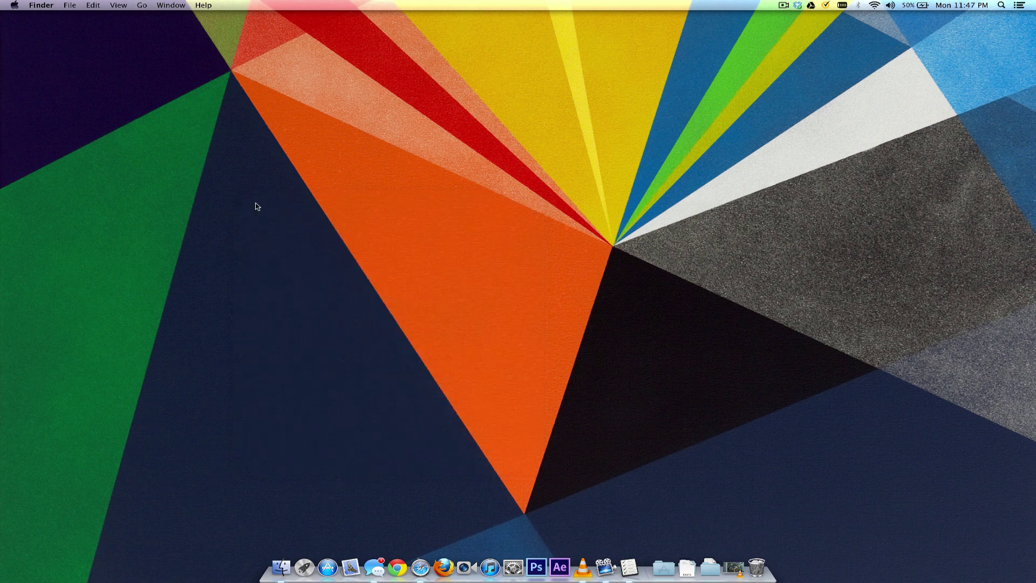